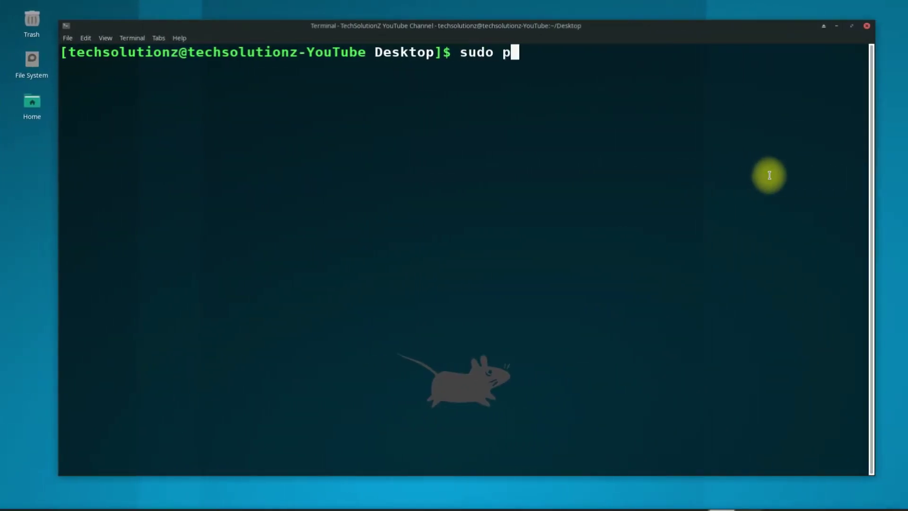
type("acman -")
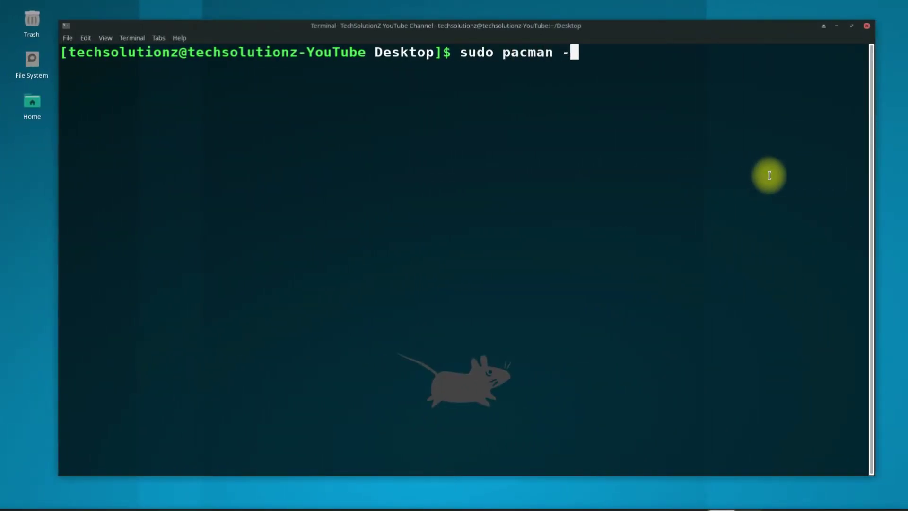
type("S git")
- Run 'sudo pacman -S git', enter the sudo password and confirm with Y
key("Return")
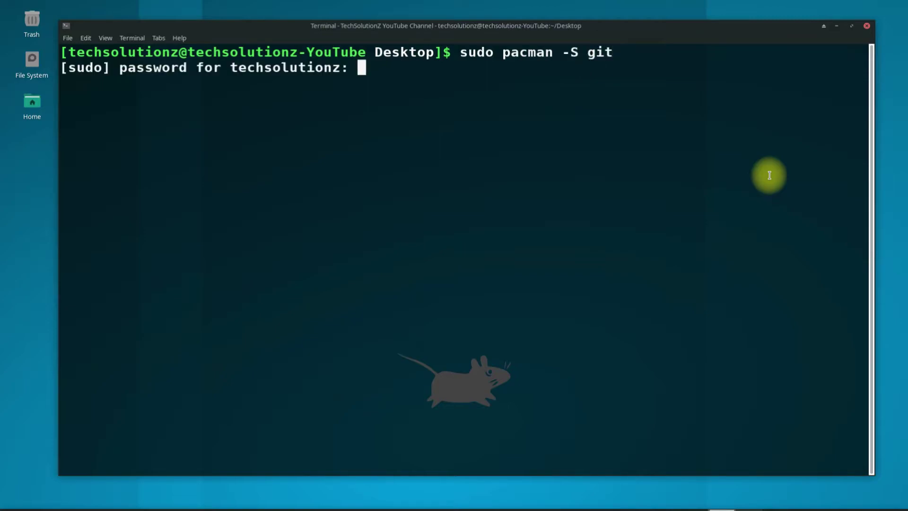
key("Return")
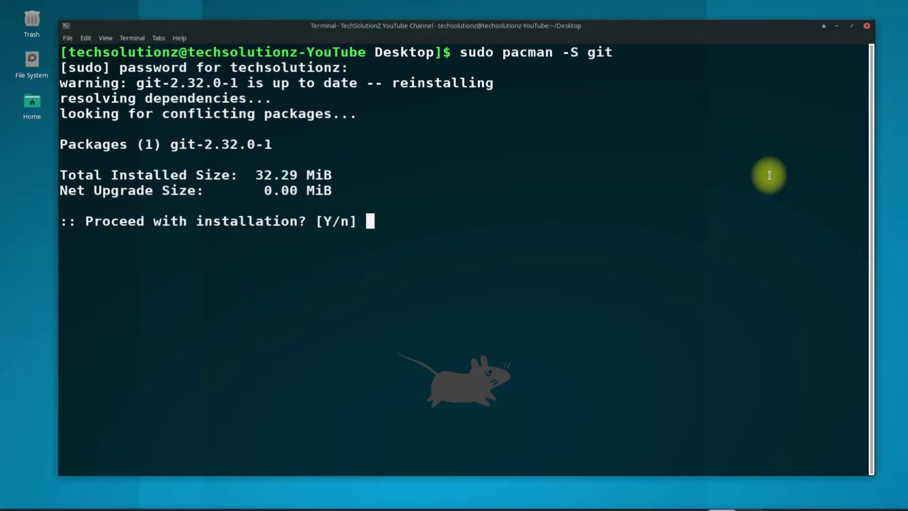
type("Y")
key("Return")
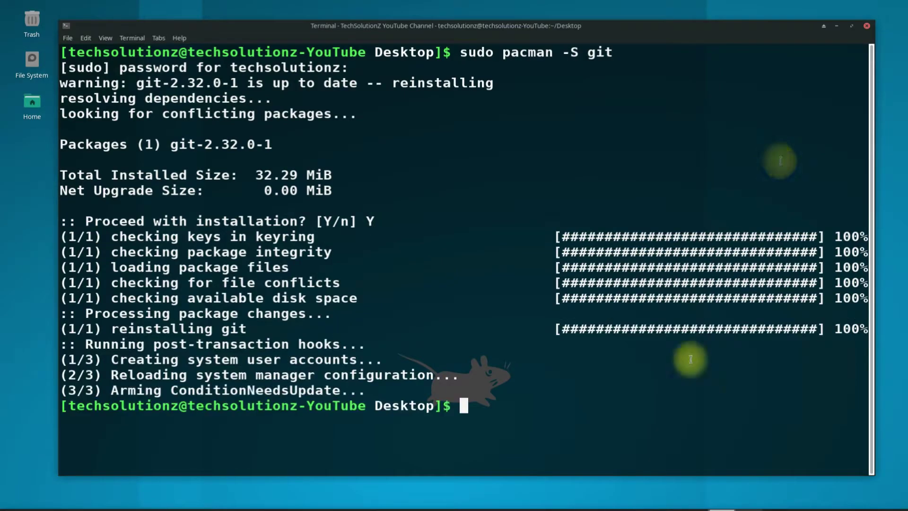
type("git vlo")
key("BackSpace")
key("BackSpace")
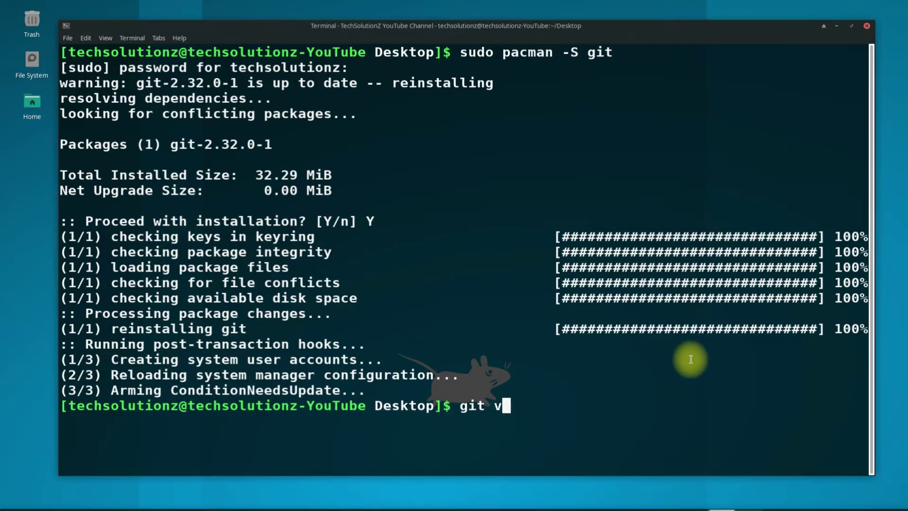
key("BackSpace")
type("clone ")
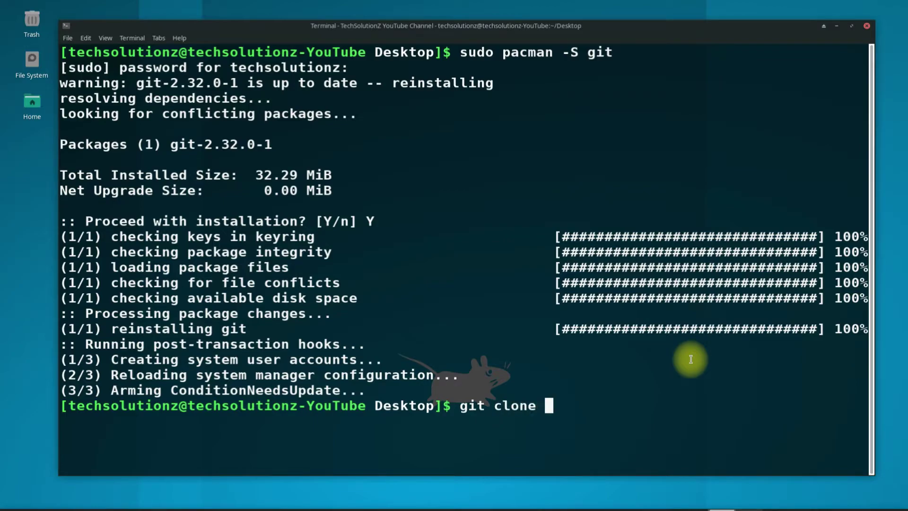
type("htt")
type("ps://")
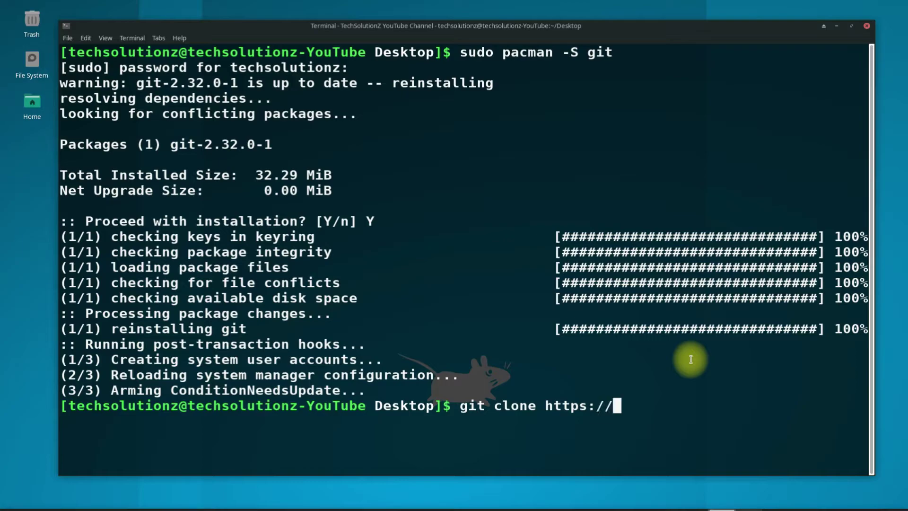
type("aur.ar")
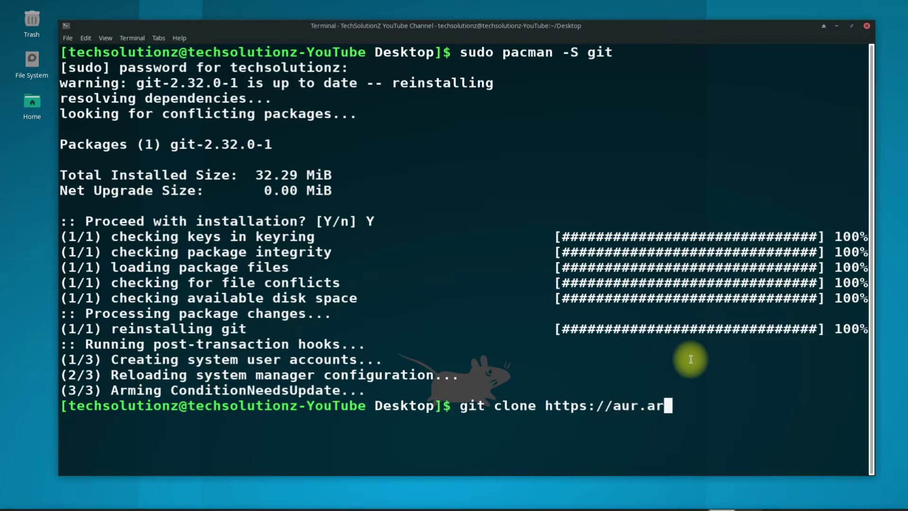
type("chlin")
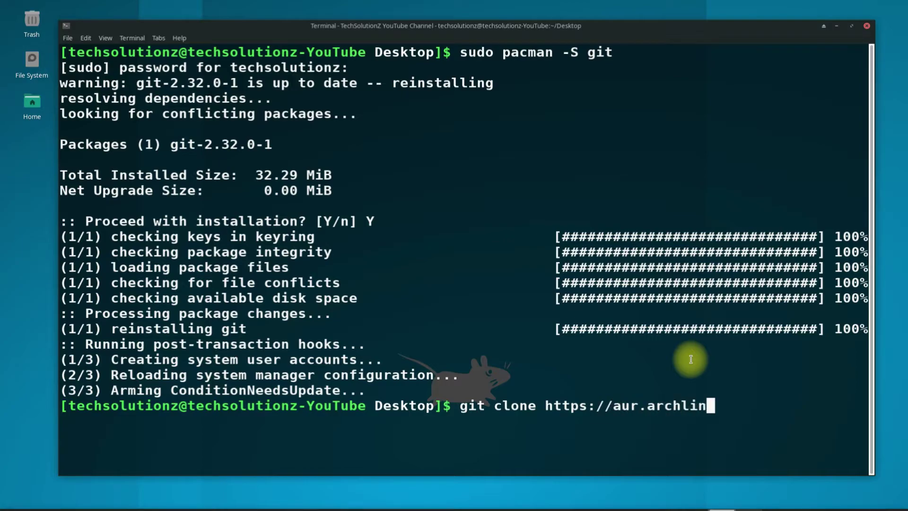
type("ux.org/minecraft-launcher.git")
key("Return")
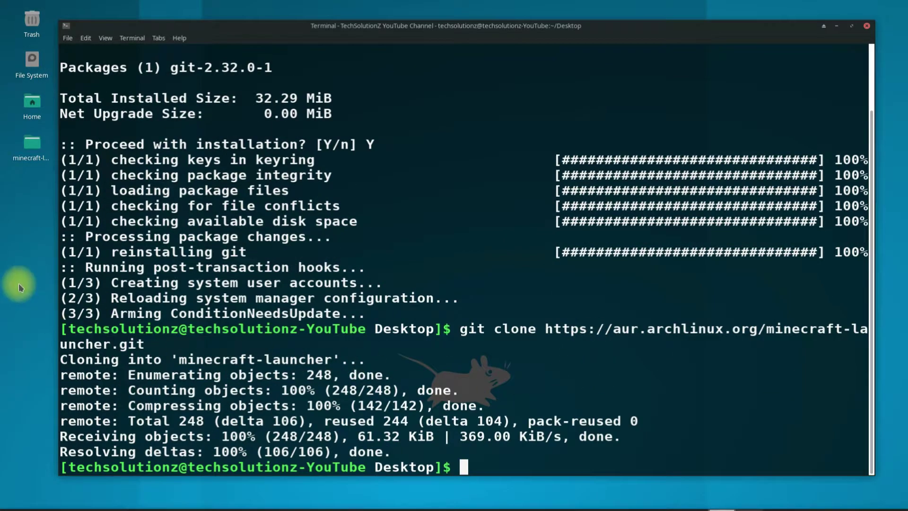
- Move into the new minecraft-launcher folder with cd and clear the screen
left_click(21, 166)
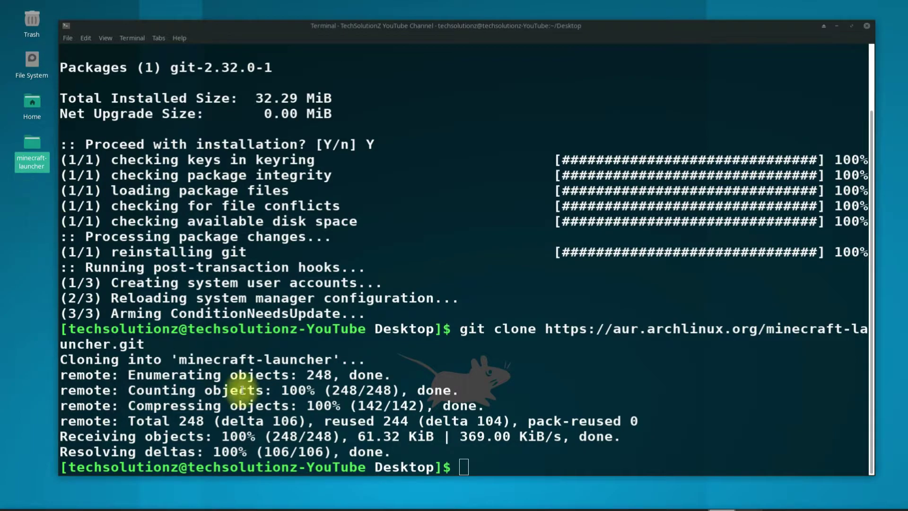
left_click(467, 465)
type("cd")
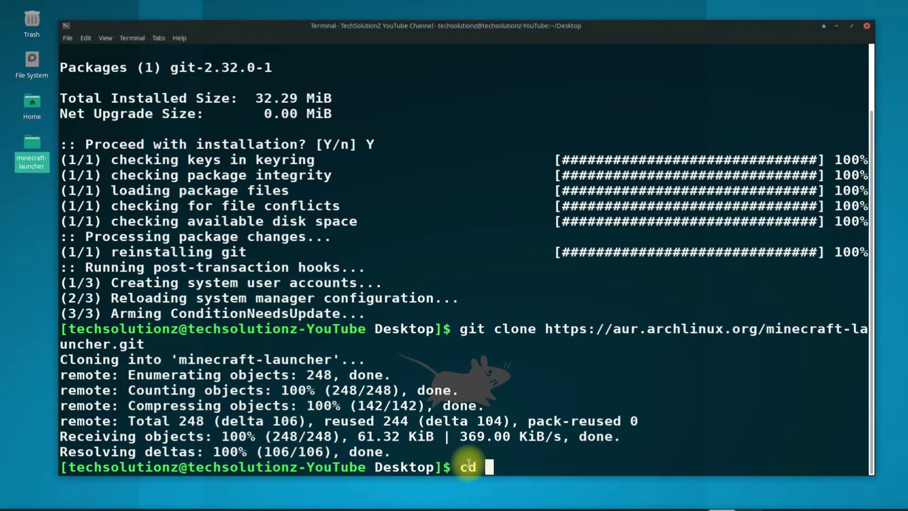
type(" minecraft")
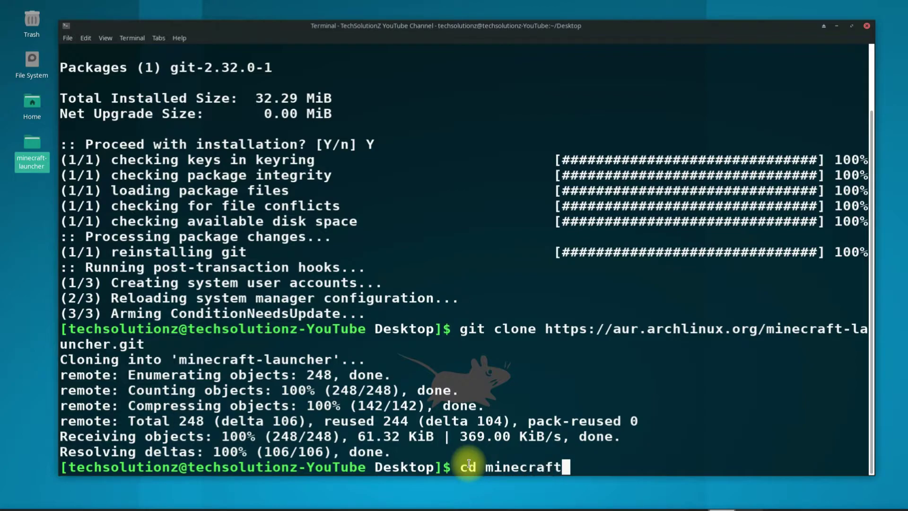
type("-launcher")
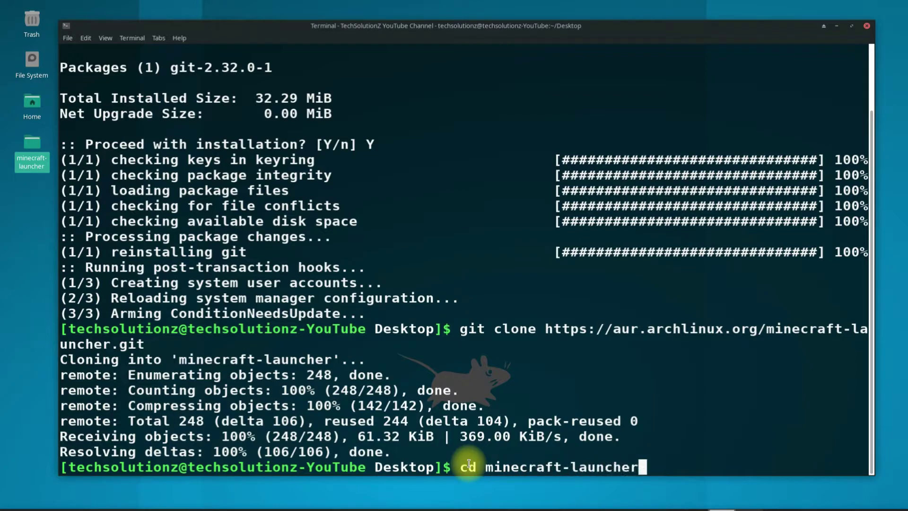
key("Return")
type("clear")
key("Return")
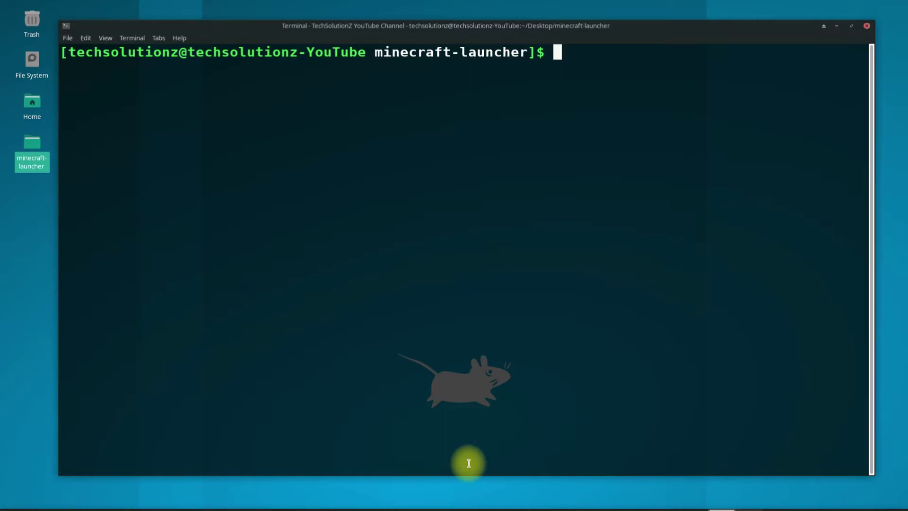
type(",m")
- Run 'makepkg -si', keep the default java-runtime provider and approve the dependencies with Y
key("BackSpace")
key("BackSpace")
type("make")
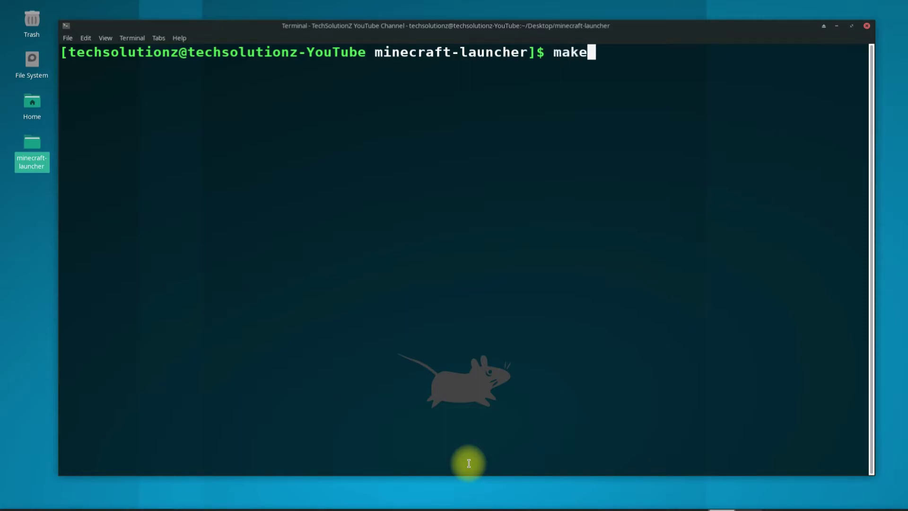
type("pkg -si")
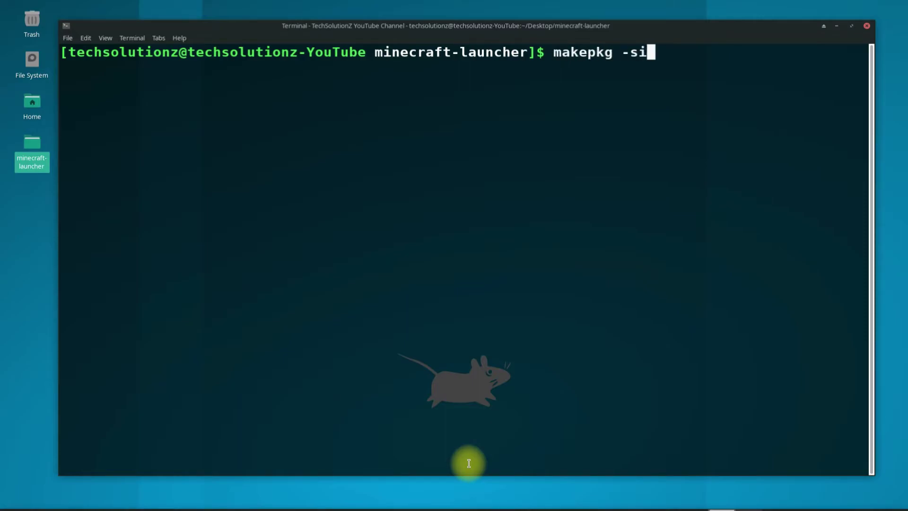
key("Return")
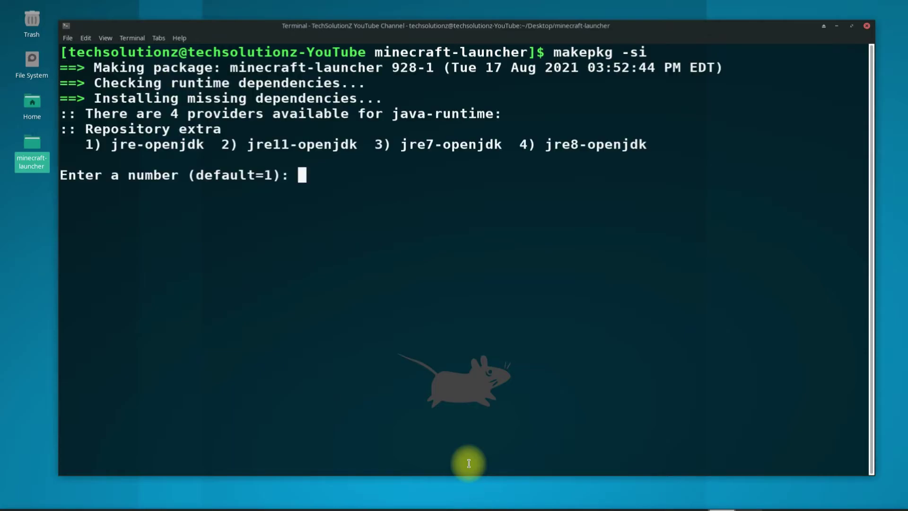
key("Return")
type("Y")
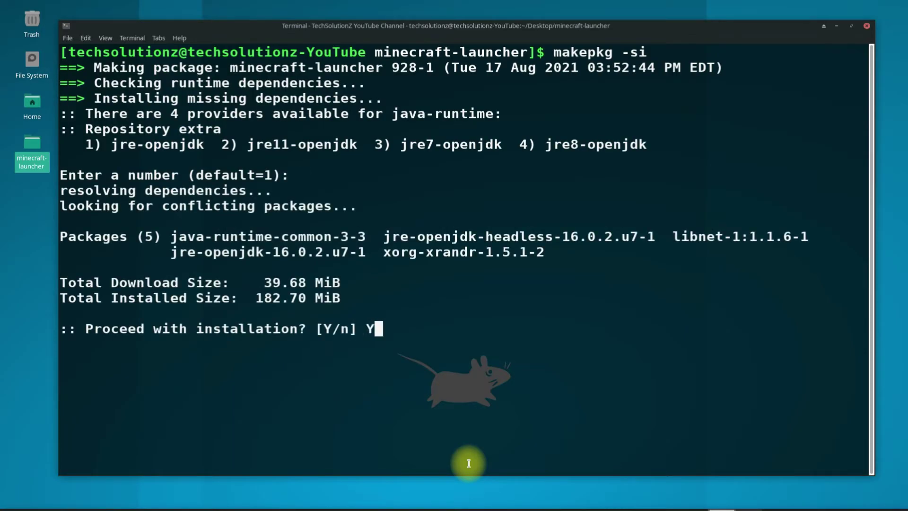
key("Return")
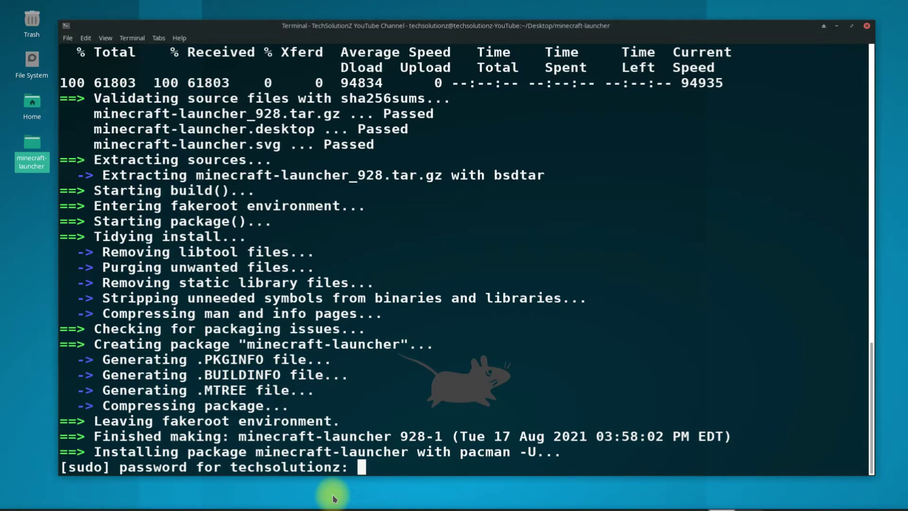
- Enter the sudo password and answer Y to install the minecraft-launcher package
key("Return")
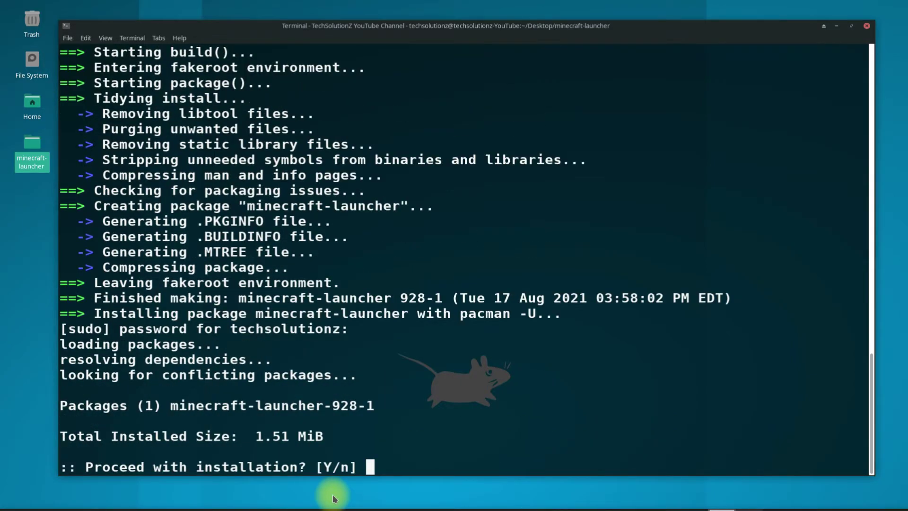
type("Y")
key("Return")
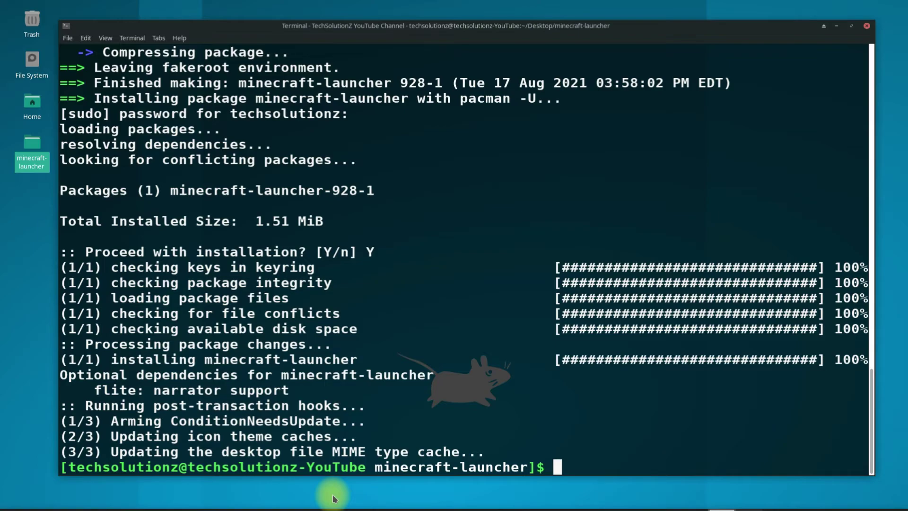
type("w")
- Remove the stray character and run 'exit' to close Xfce Terminal
key("BackSpace")
type("ex")
type("it")
key("Return")
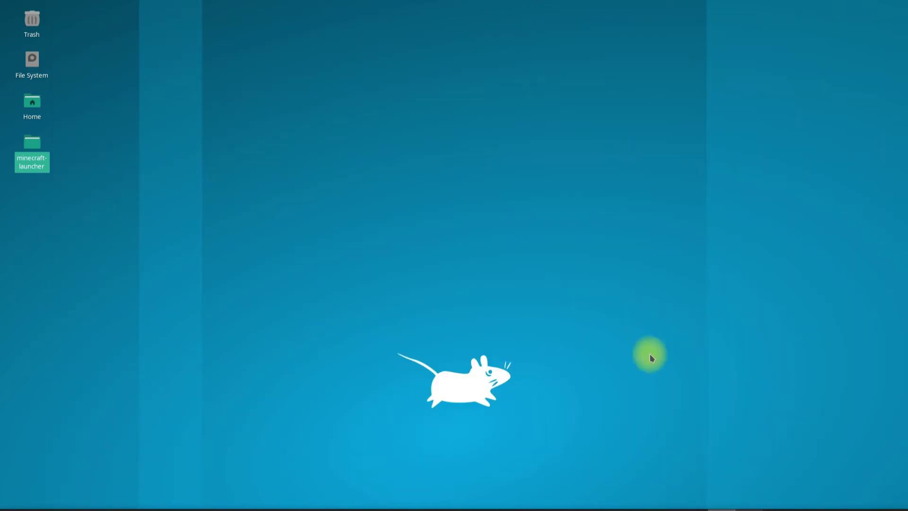